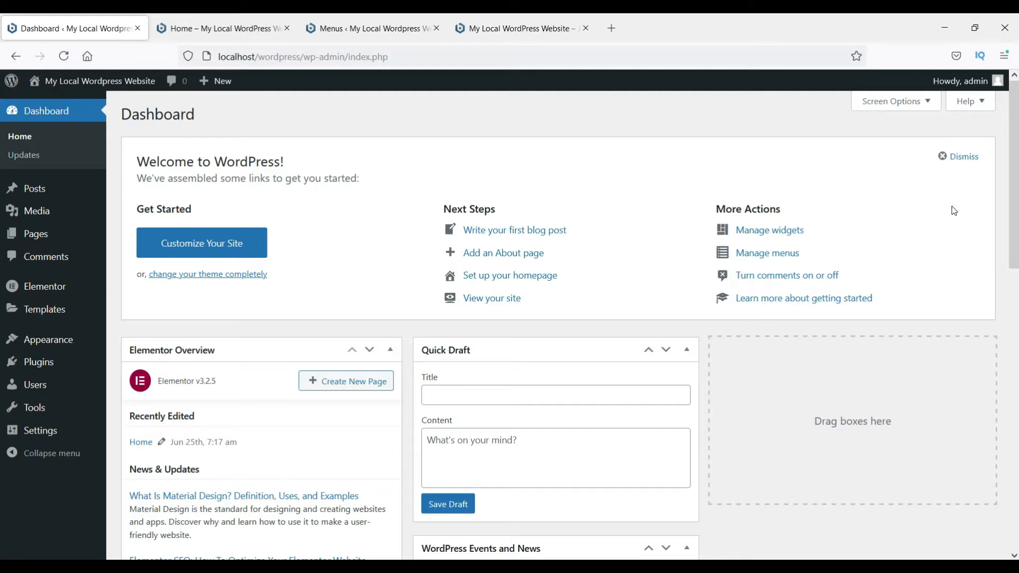
Step: Examine the content that the site's current front page displays, from its header down through the posts
click(505, 28)
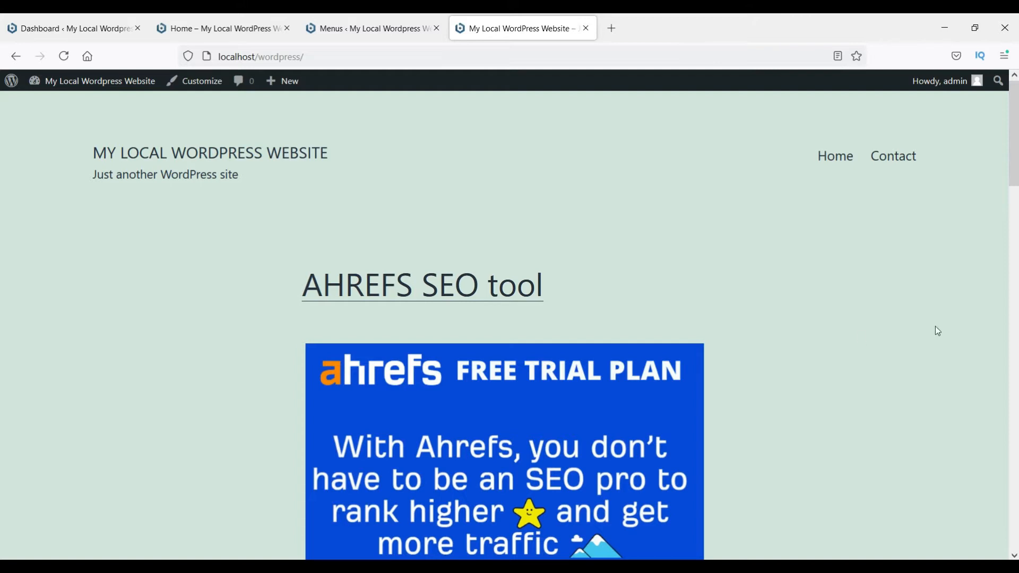
scroll(935, 326, down, 15)
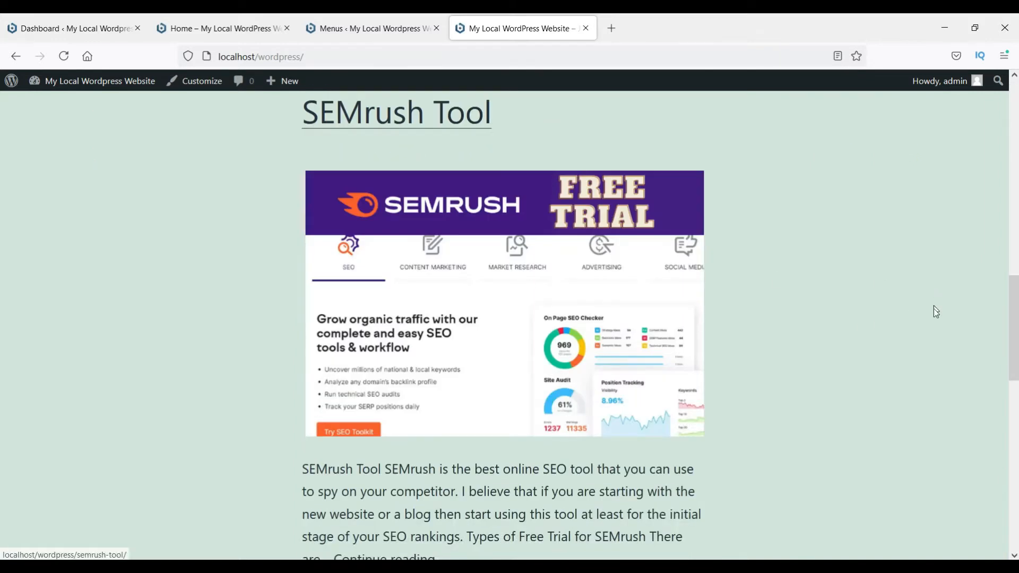
scroll(934, 311, down, 10)
scroll(936, 317, up, 20)
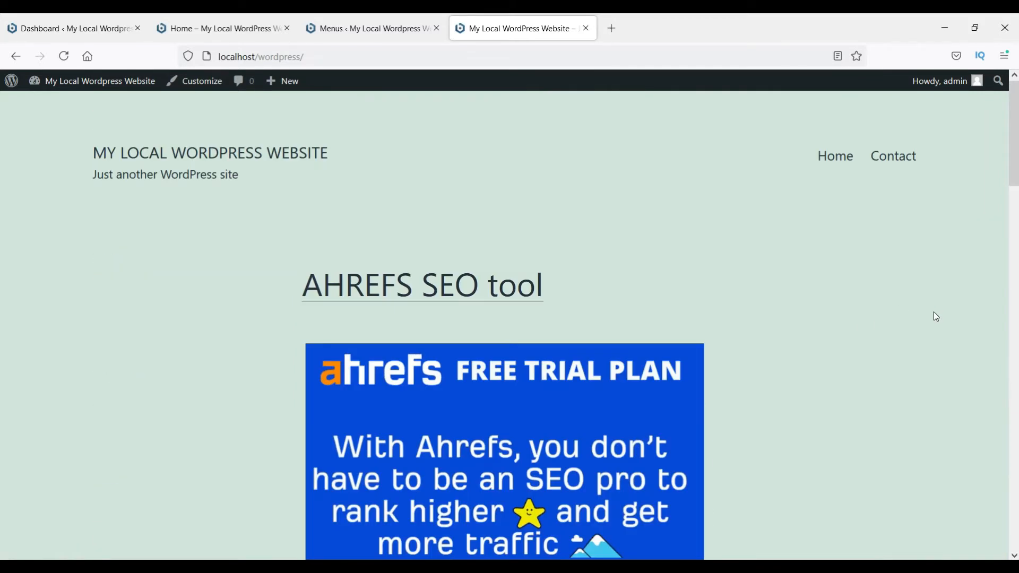
Step: Compare the admin list of posts with the posts displayed on the site's front page
click(64, 32)
click(33, 189)
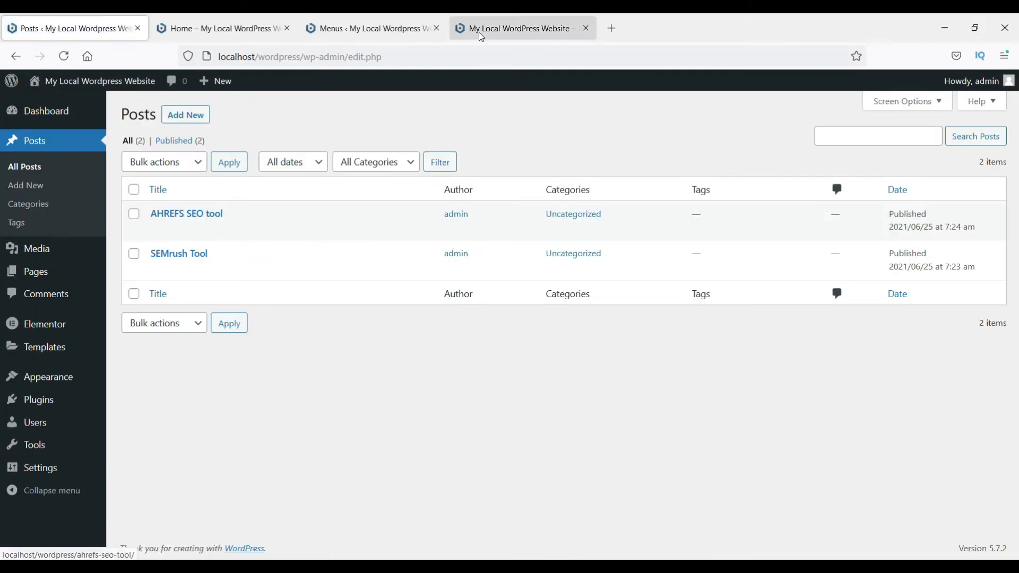
click(480, 29)
scroll(737, 284, down, 5)
scroll(737, 284, down, 5)
scroll(734, 287, up, 12)
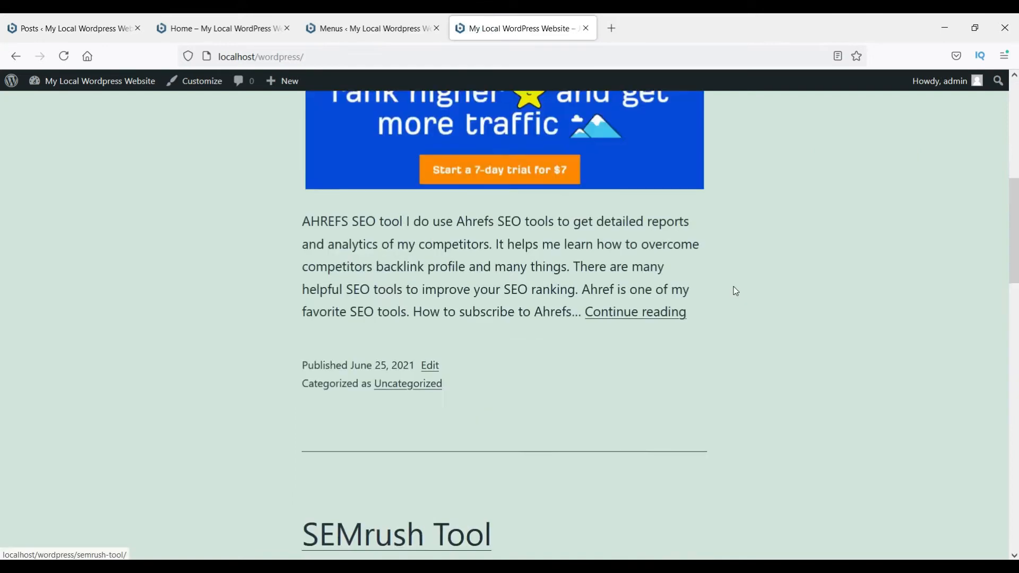
Step: Check the site's list of pages and look through the content of the published Home page
click(72, 35)
click(46, 275)
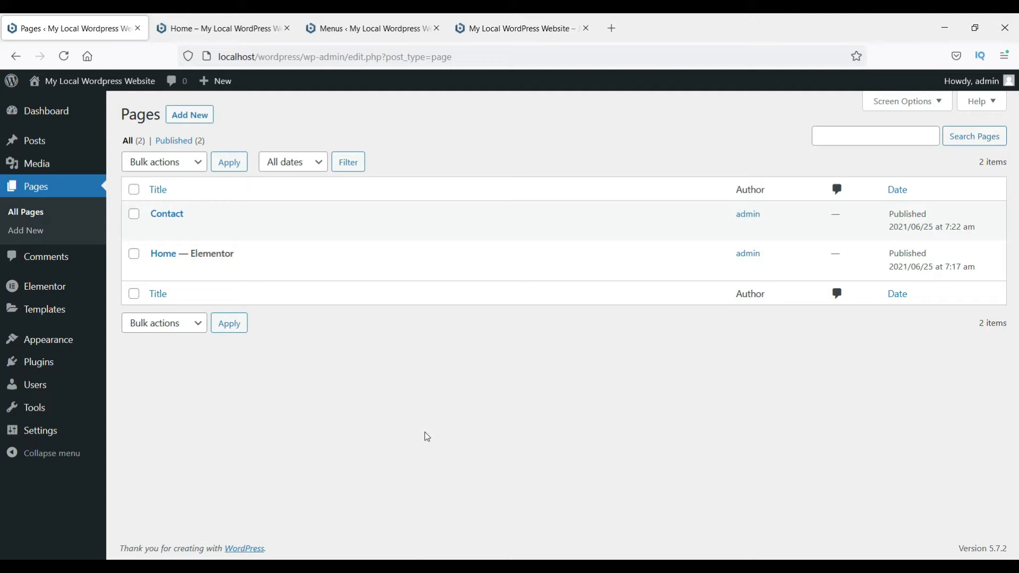
click(228, 32)
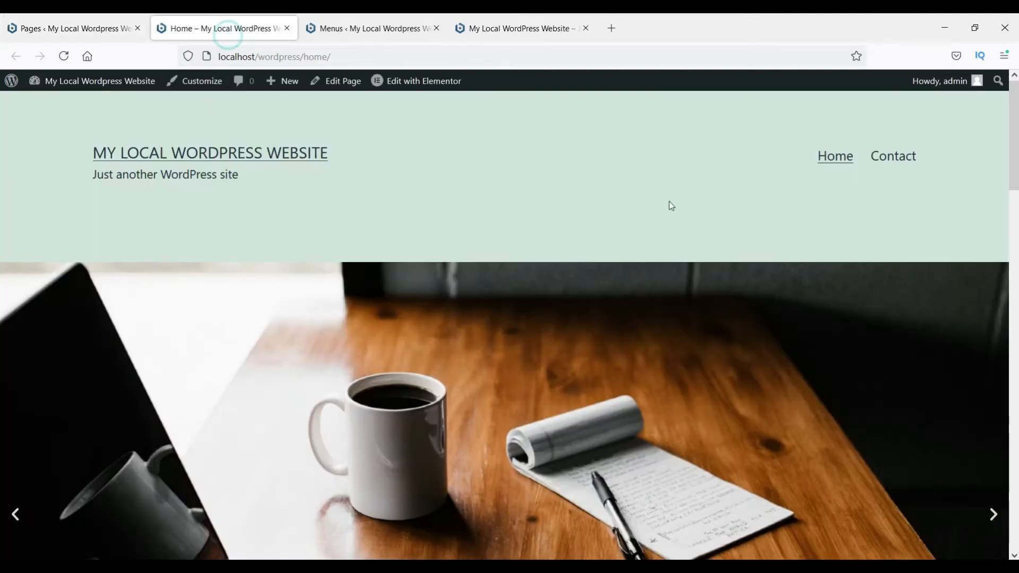
scroll(722, 229, down, 10)
scroll(722, 235, down, 10)
scroll(724, 235, down, 2)
scroll(724, 235, up, 15)
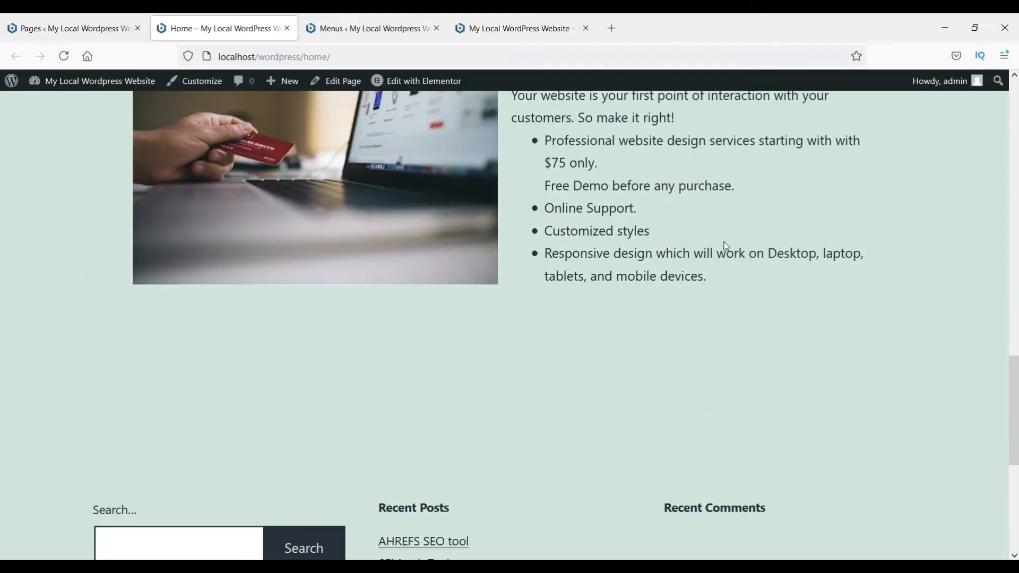
scroll(725, 245, up, 3)
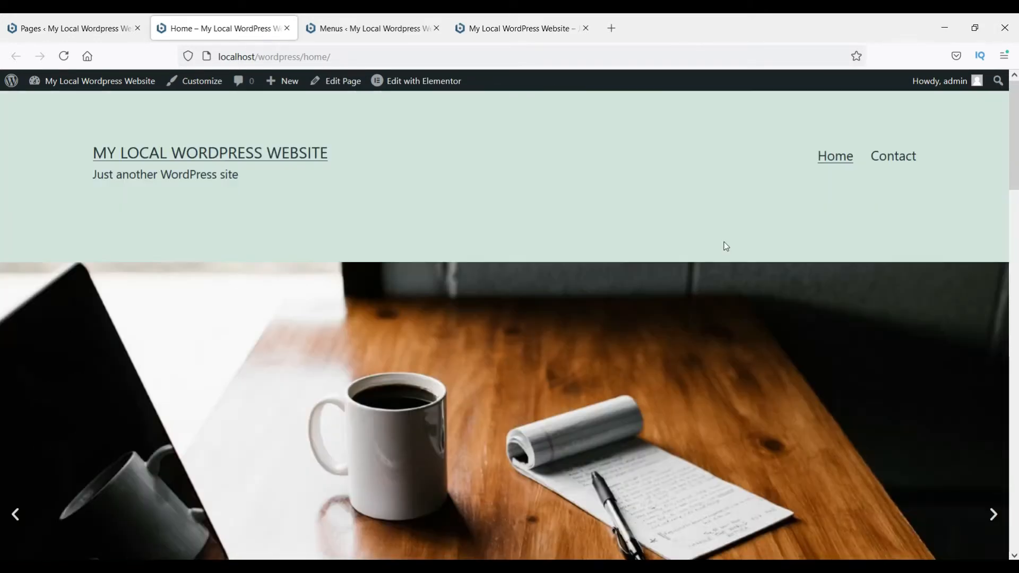
Step: Set the homepage to display a static page in the Reading settings, choose Home as the homepage, and save
click(78, 29)
click(488, 385)
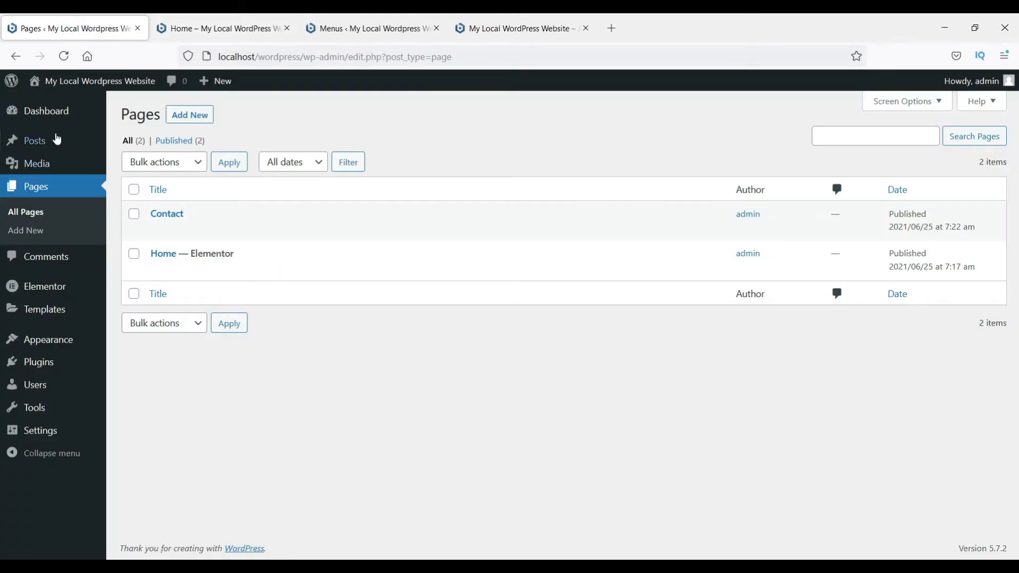
click(24, 117)
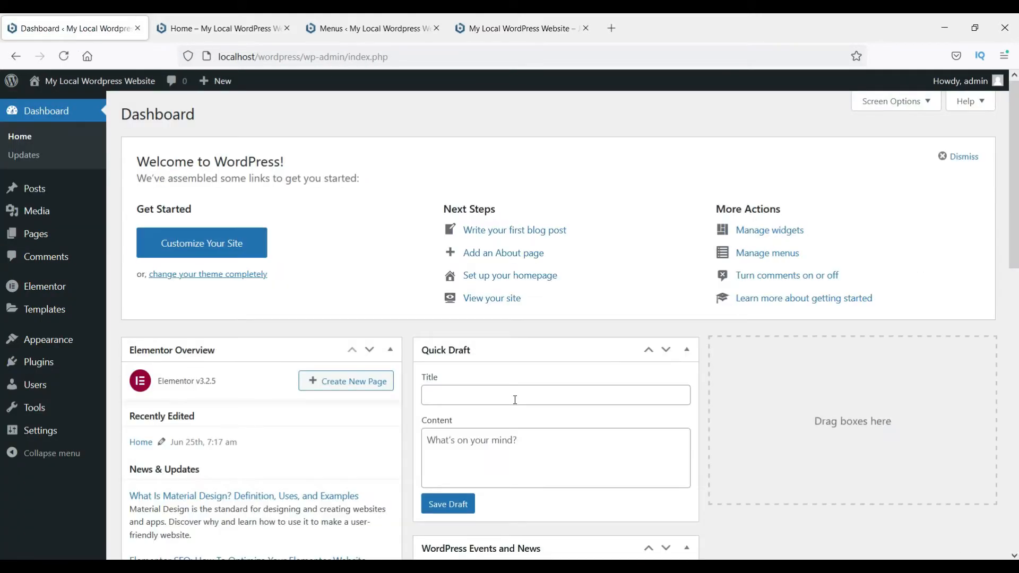
mouse_move(69, 434)
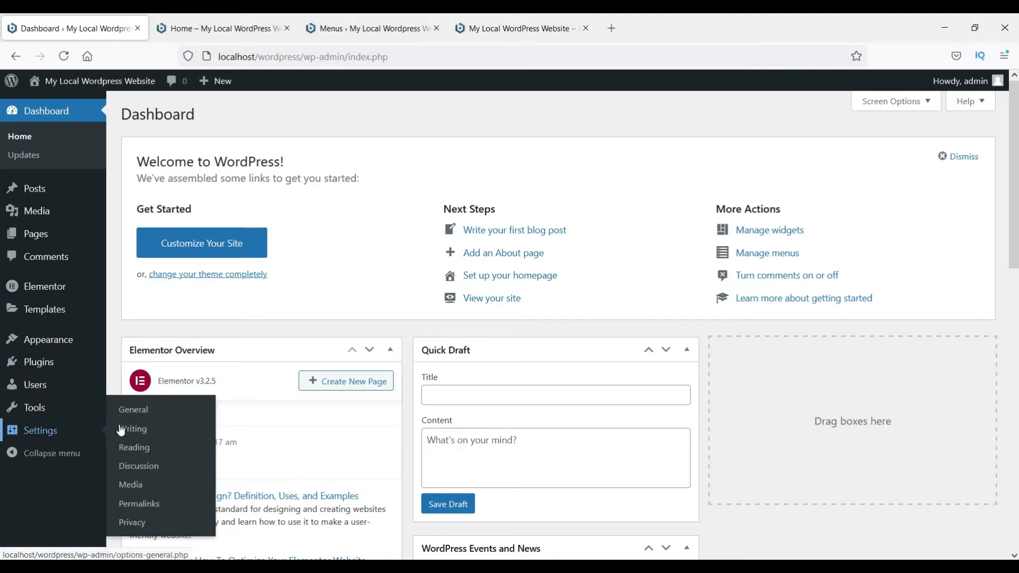
click(146, 449)
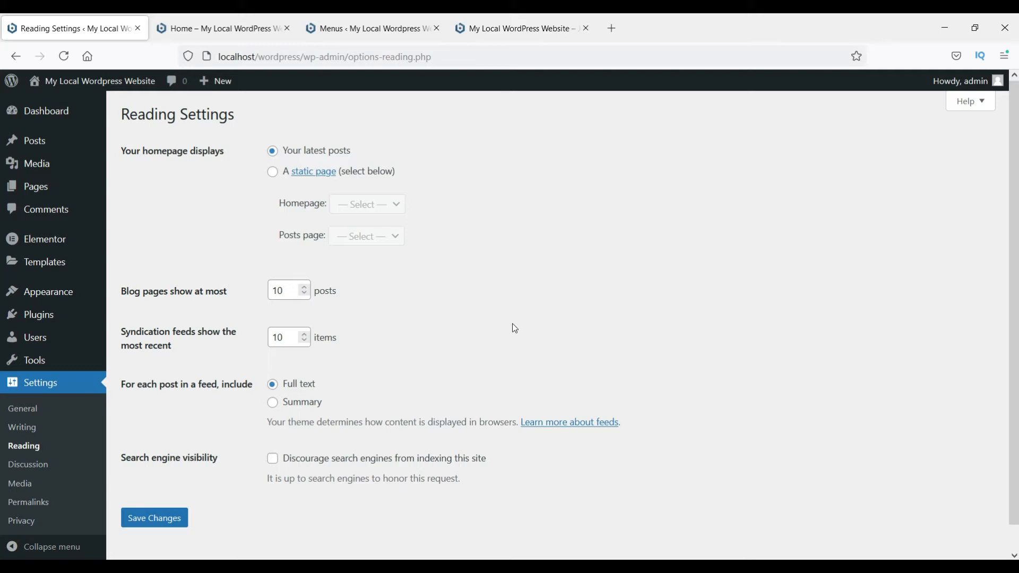
click(274, 174)
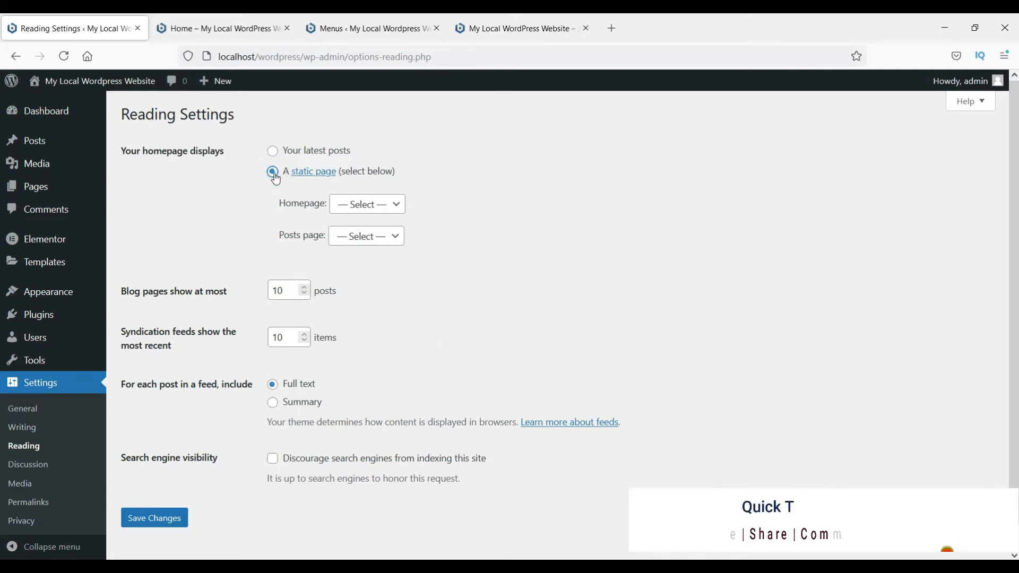
click(391, 205)
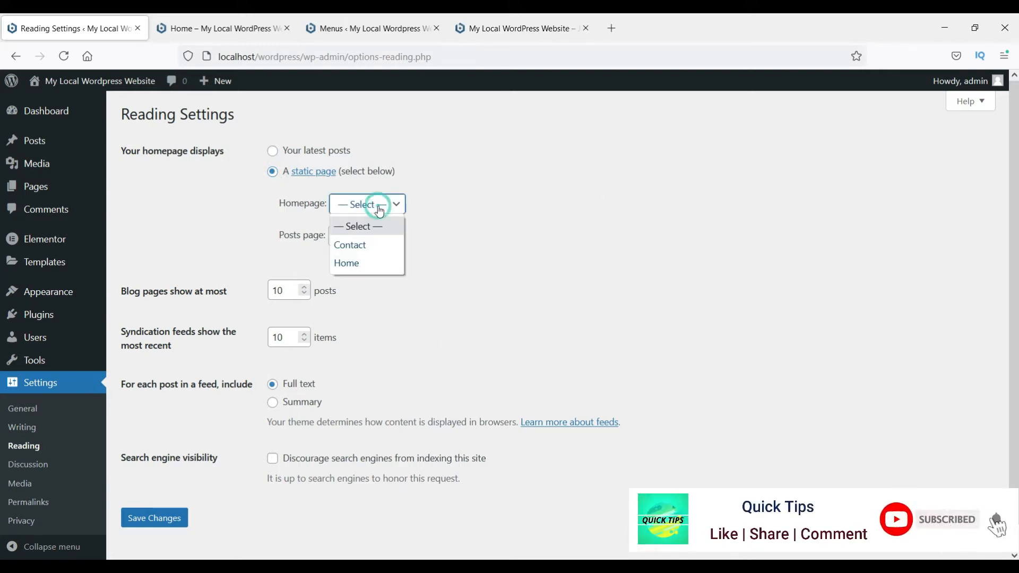
click(372, 260)
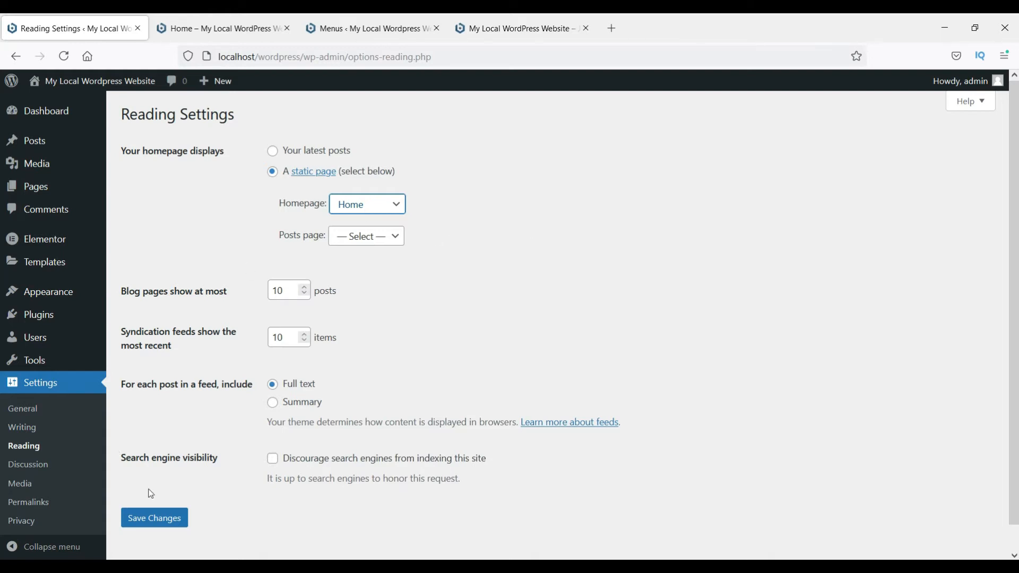
click(156, 529)
Step: Reload the site's front page and examine it from header to footer to check the new homepage
click(504, 29)
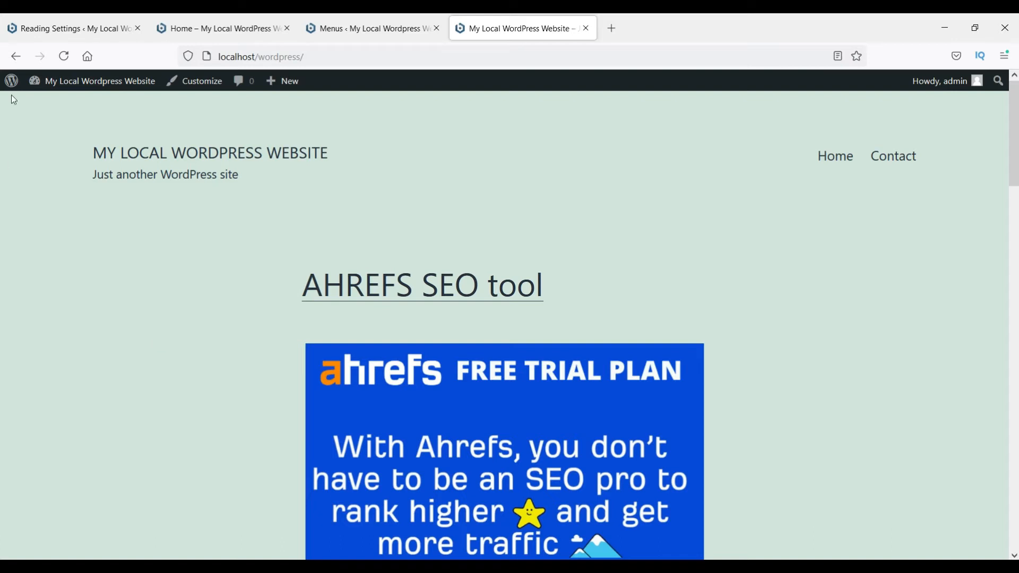
click(68, 55)
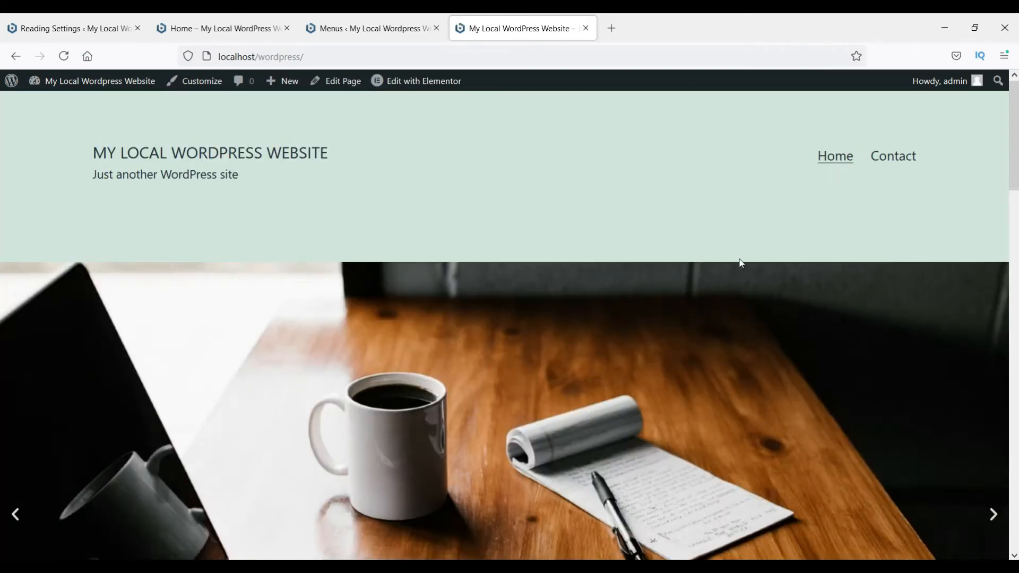
scroll(739, 261, down, 10)
scroll(741, 267, down, 10)
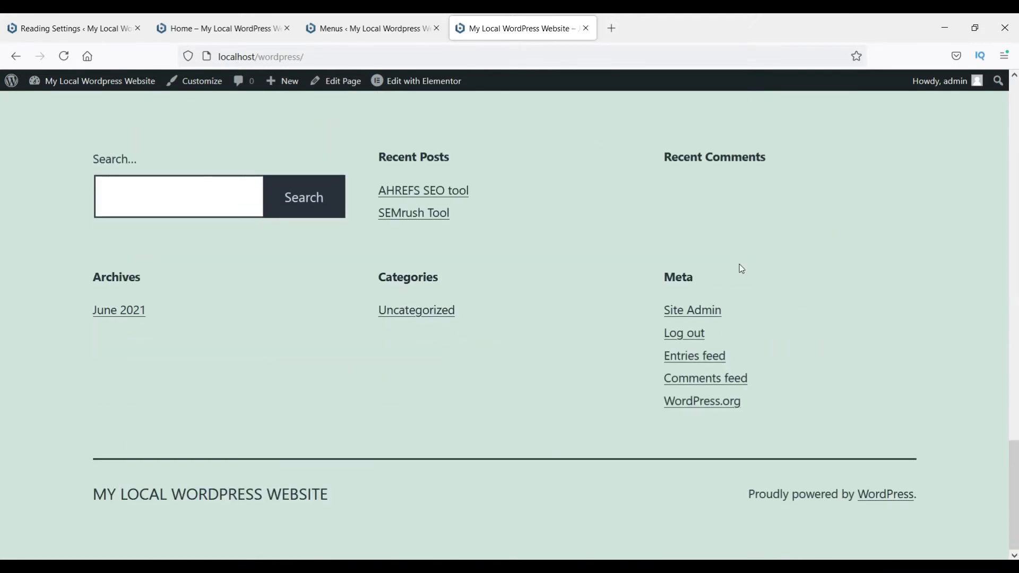
scroll(736, 268, up, 20)
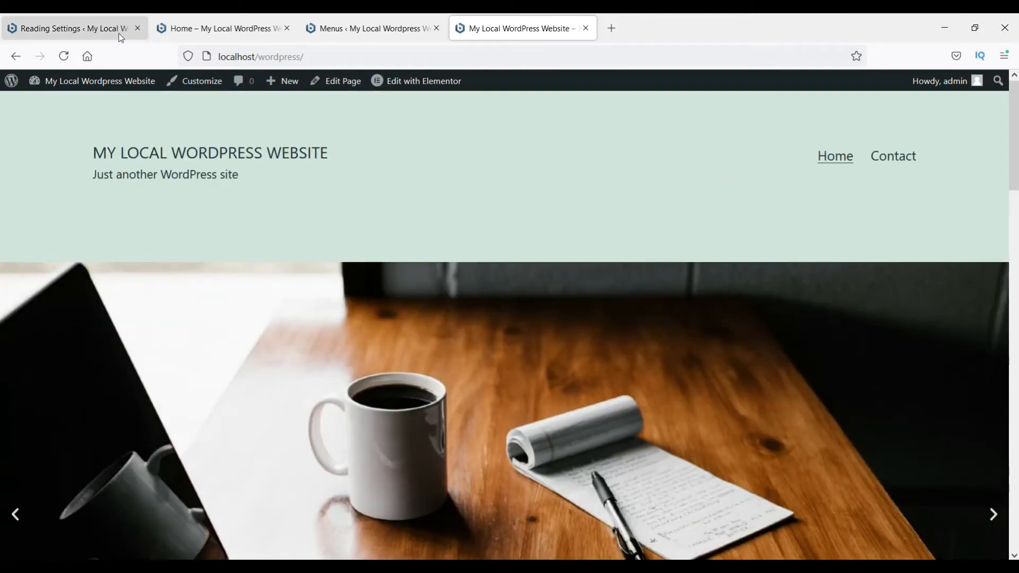
Step: Create a new page titled "Blog" and publish it
click(79, 29)
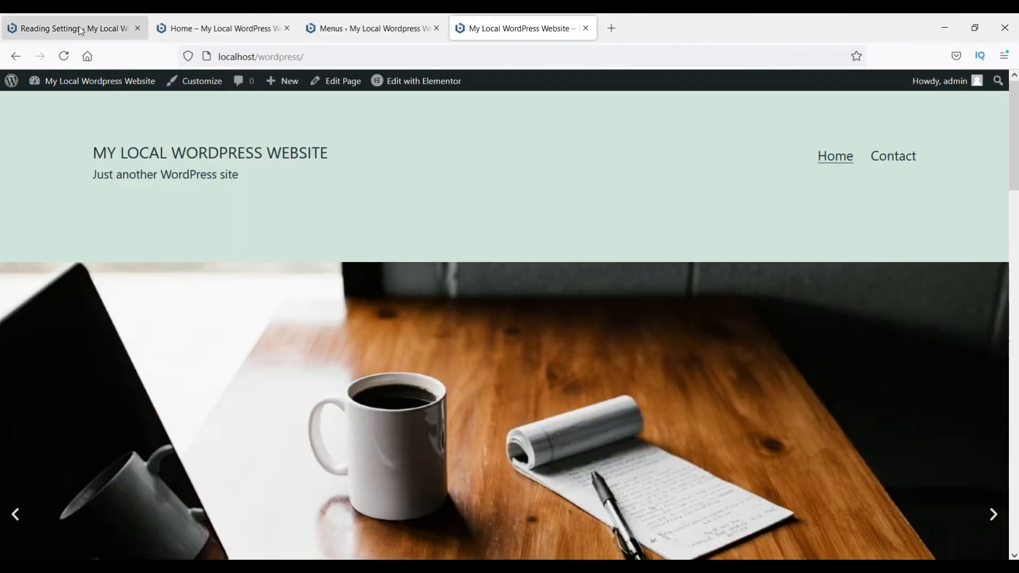
click(80, 30)
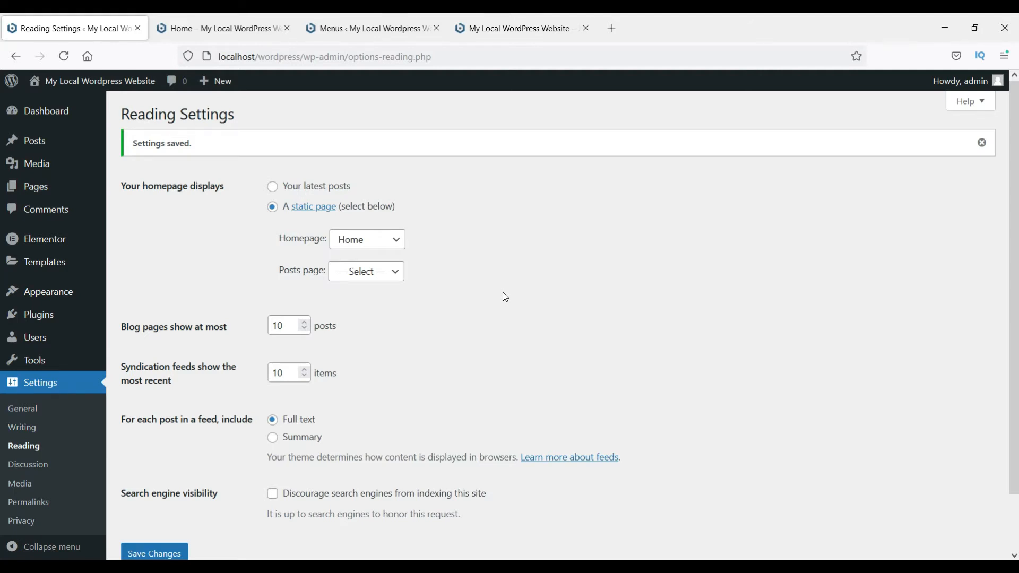
click(44, 193)
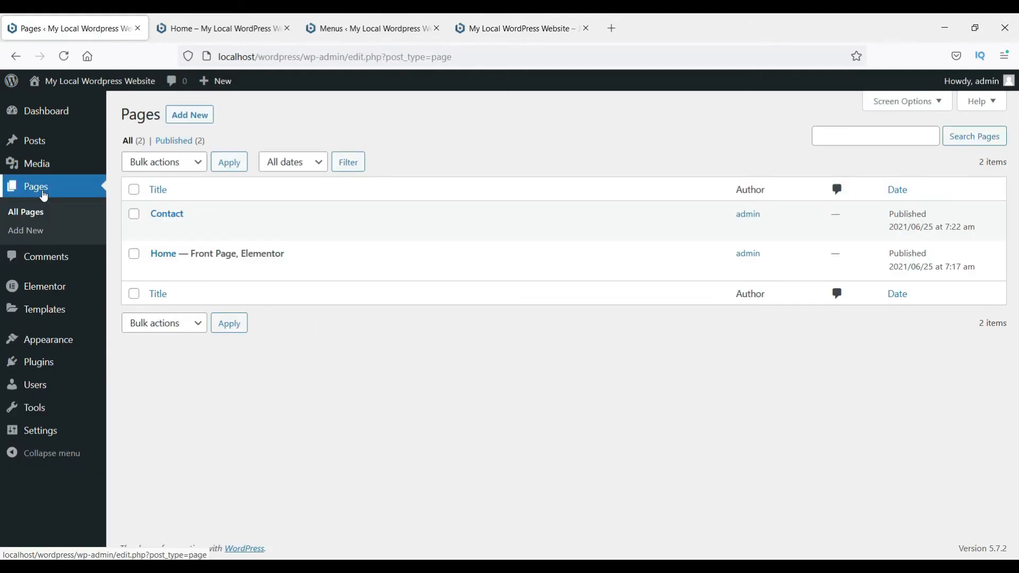
click(186, 122)
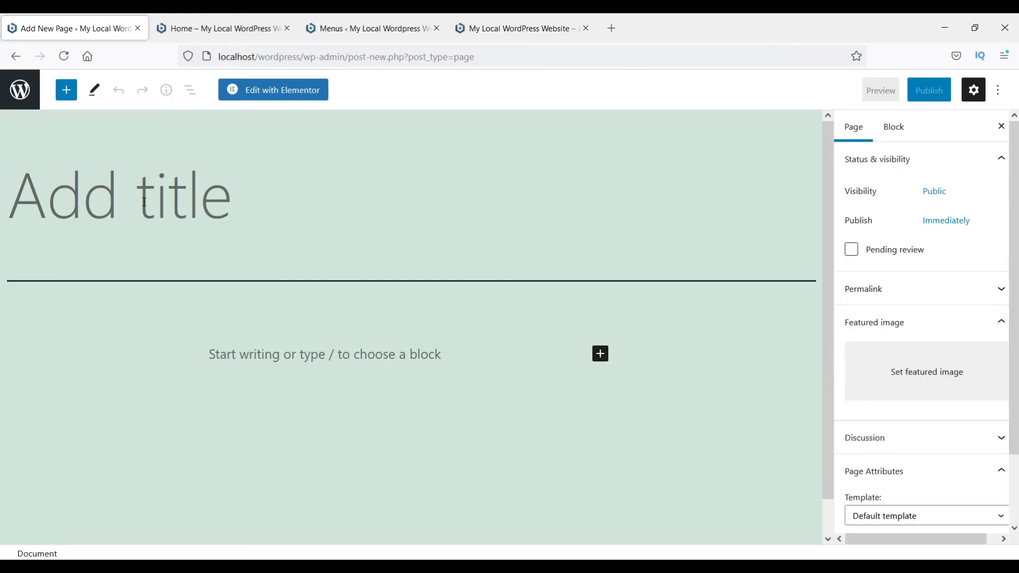
text(Blog)
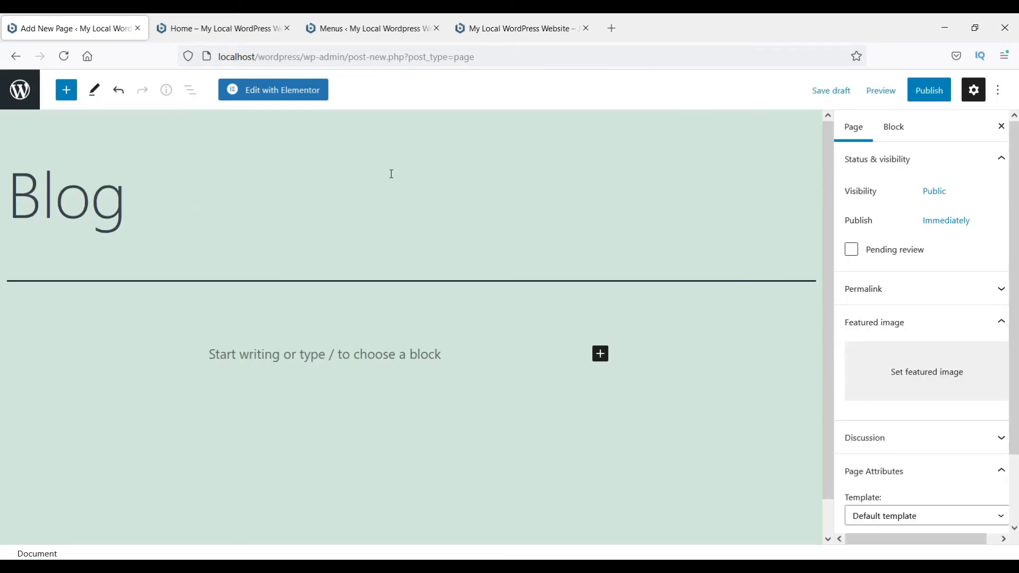
scroll(991, 372, down, 3)
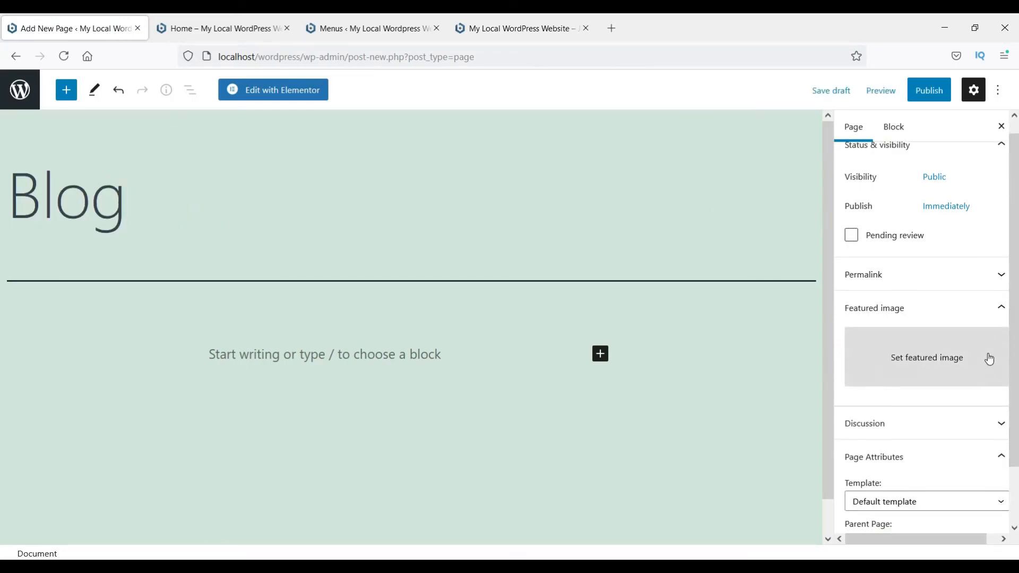
click(923, 99)
click(892, 92)
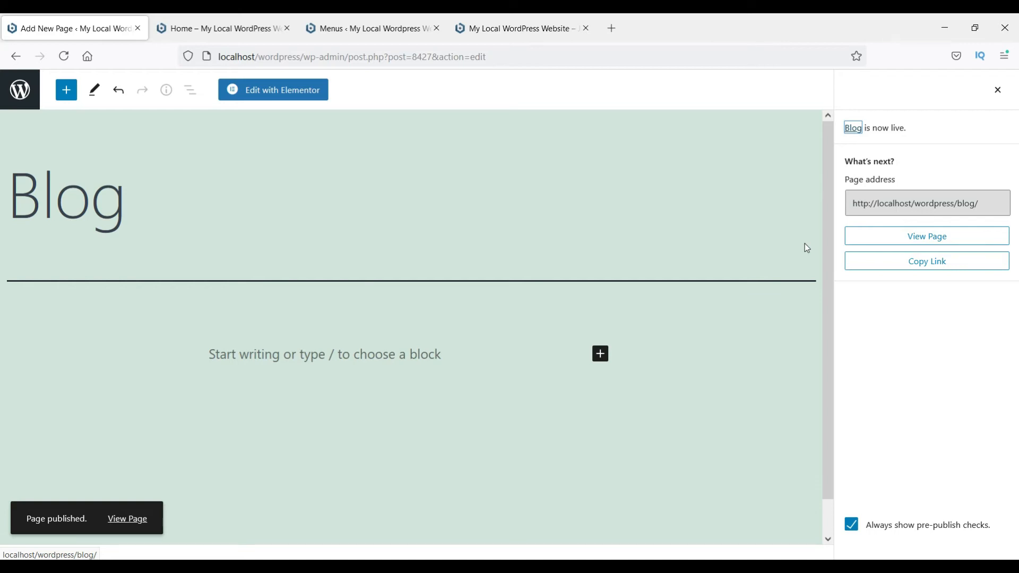
Step: Set the posts page to Blog in the Reading settings and save the changes
click(20, 100)
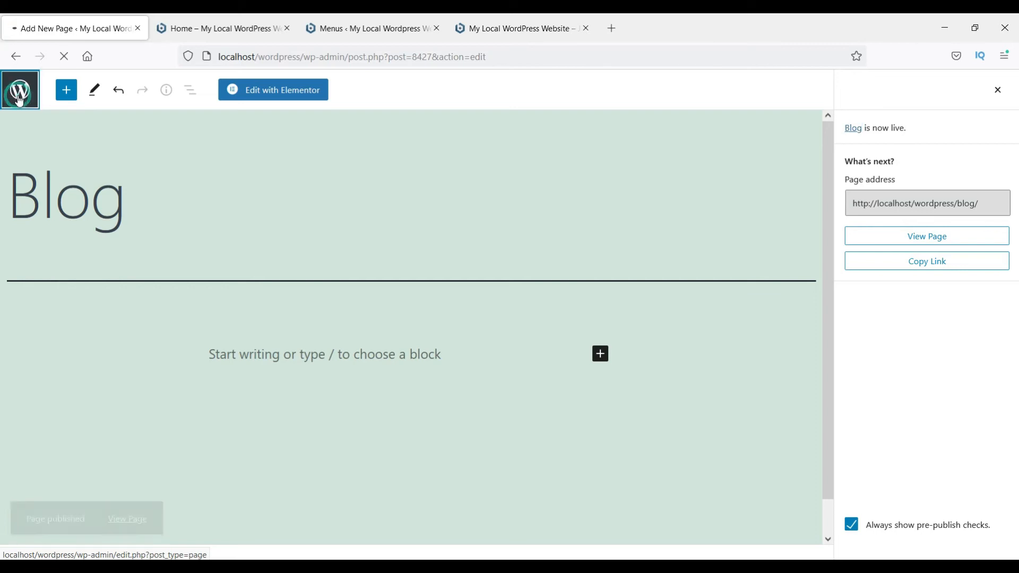
mouse_move(150, 226)
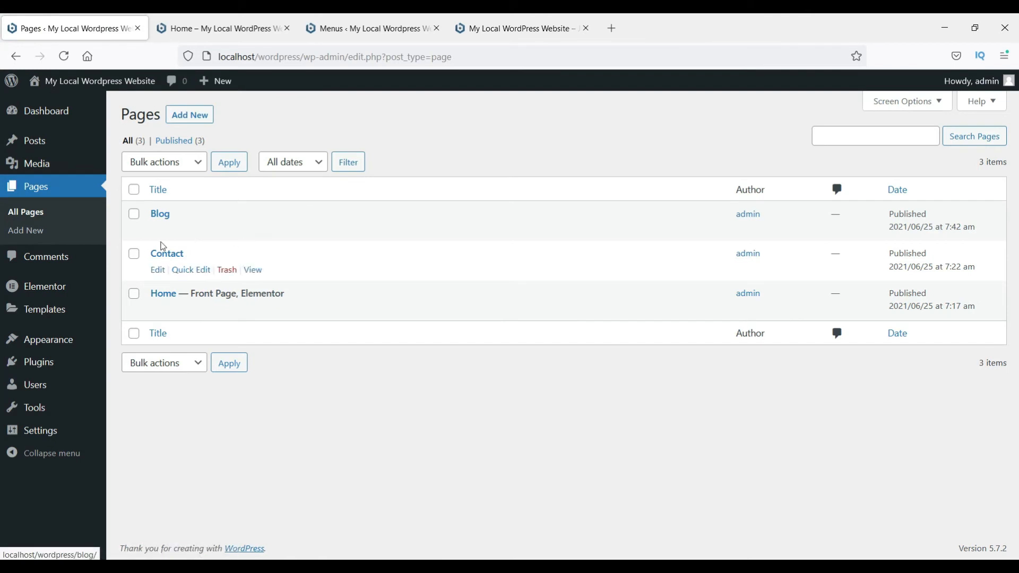
mouse_move(43, 430)
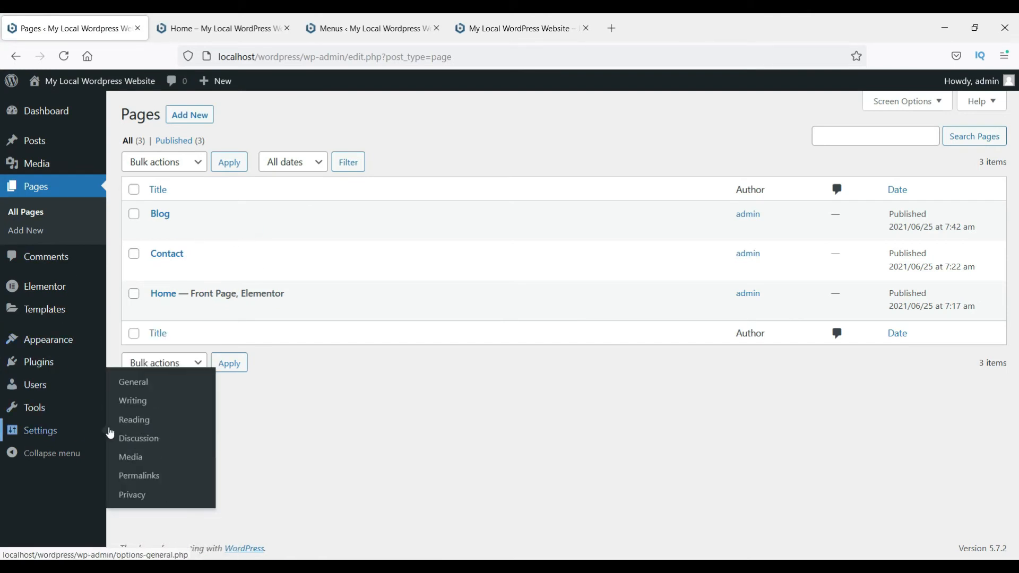
click(137, 422)
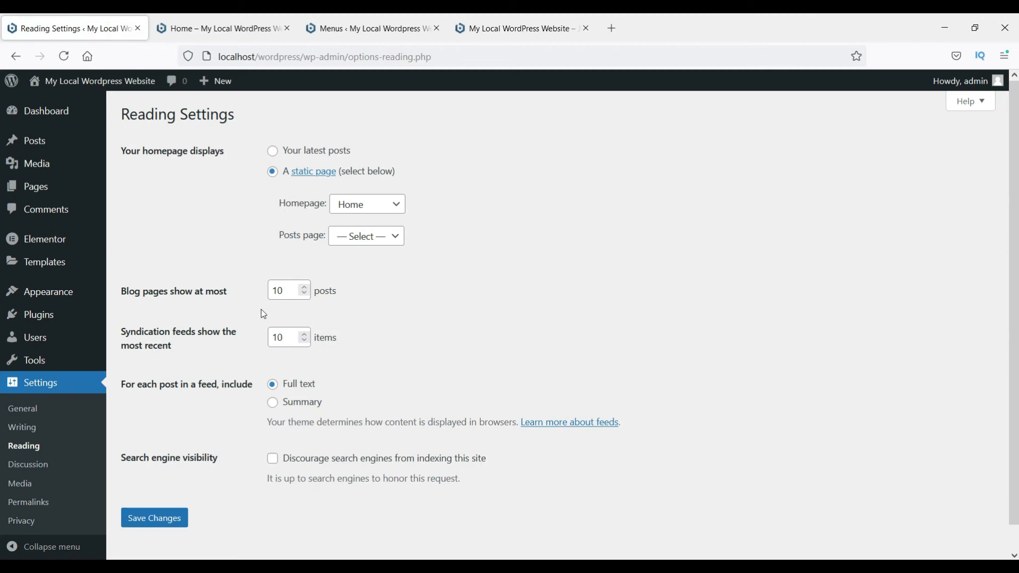
click(359, 240)
click(353, 279)
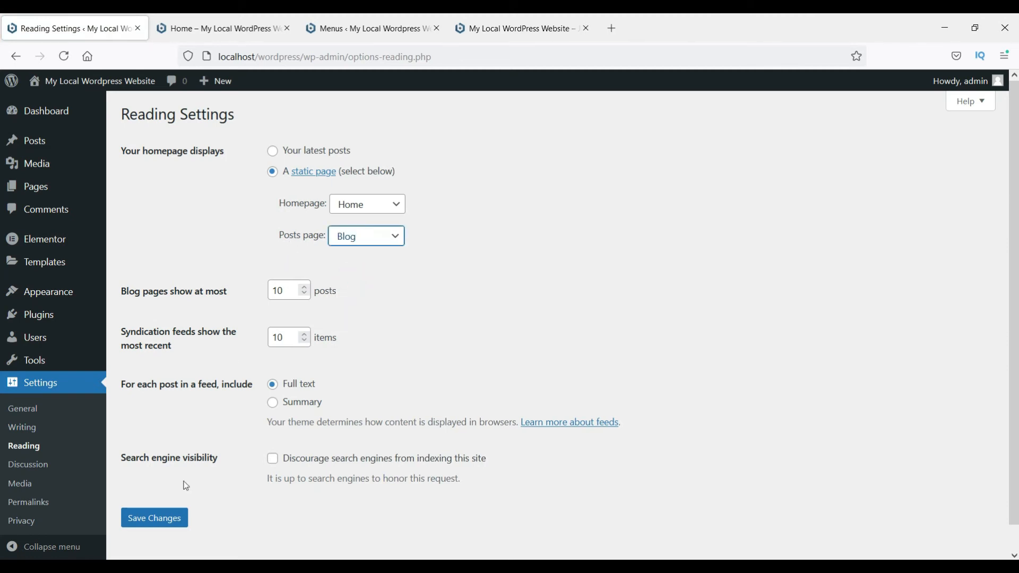
click(148, 520)
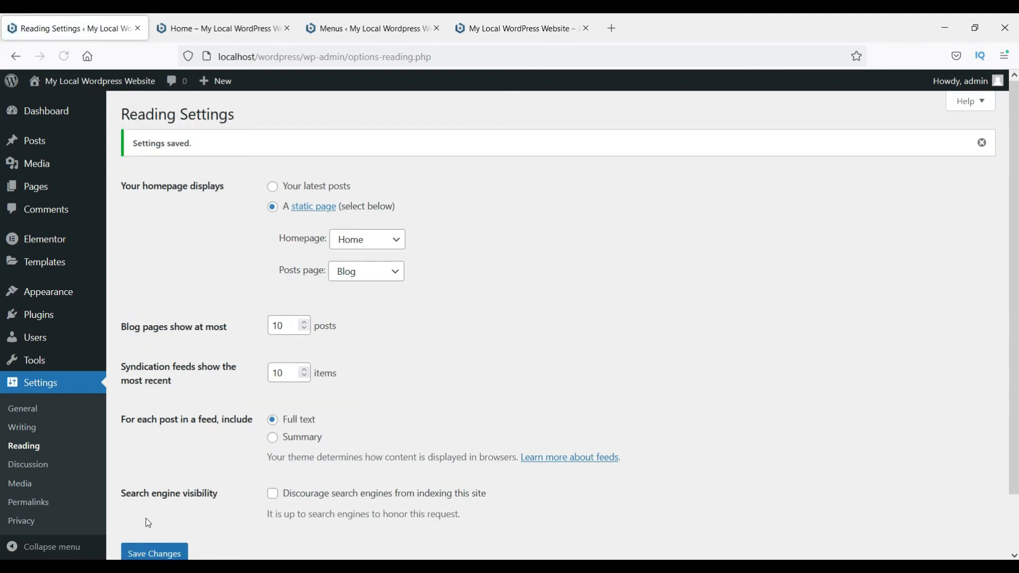
Step: Add the Blog page to the Main Menu after Contact and save the menu
click(221, 25)
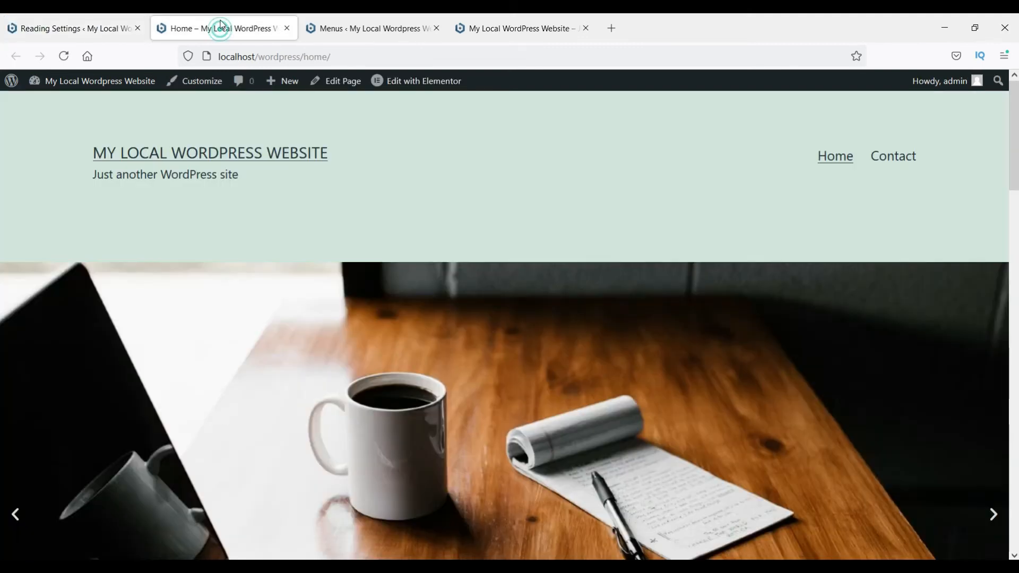
click(58, 28)
mouse_move(55, 293)
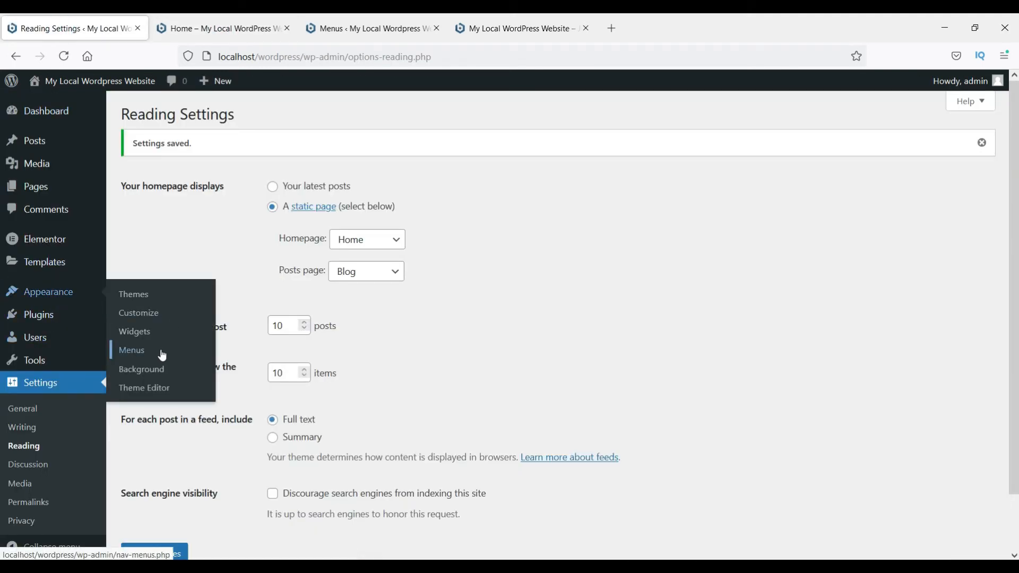
click(133, 351)
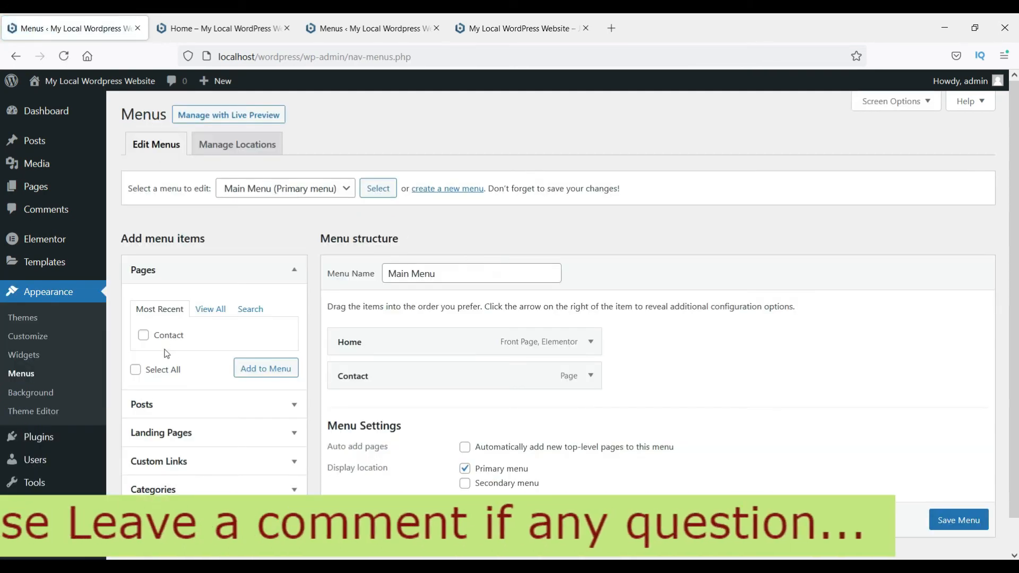
click(202, 311)
click(184, 353)
click(259, 402)
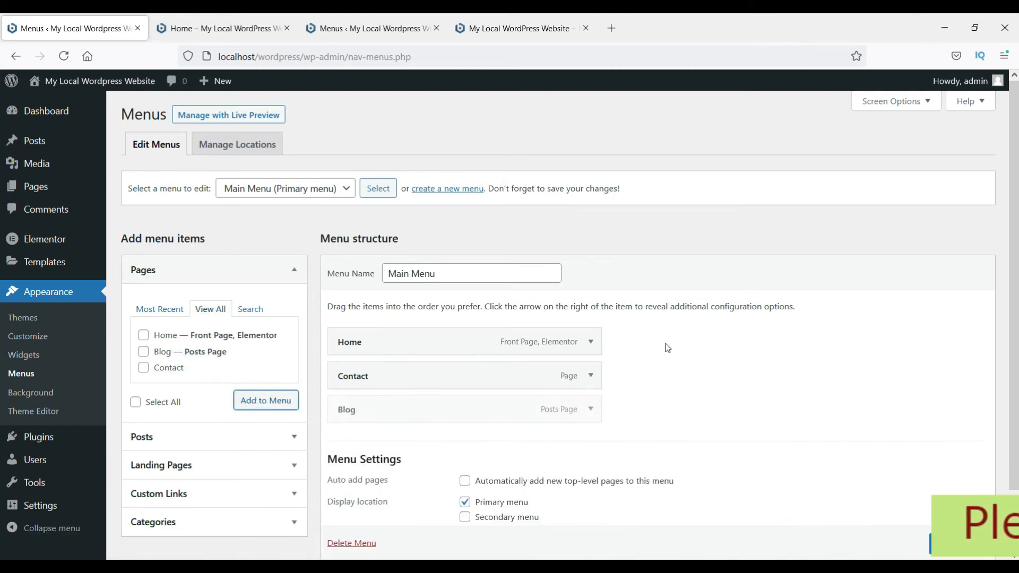
click(953, 547)
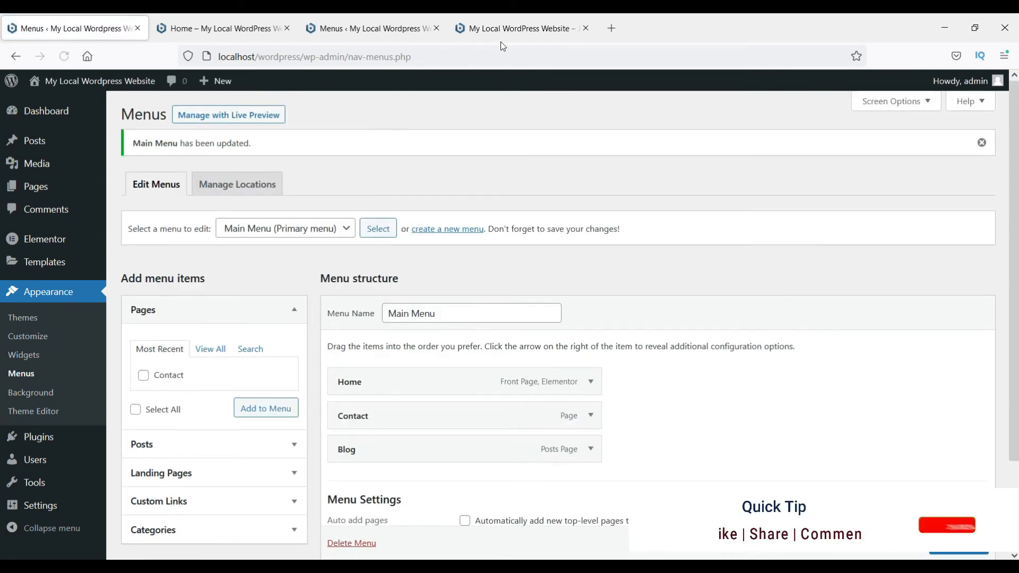
Step: Reload the site's front page, open Blog from its navigation, and examine the posts down to the footer
click(504, 28)
click(64, 55)
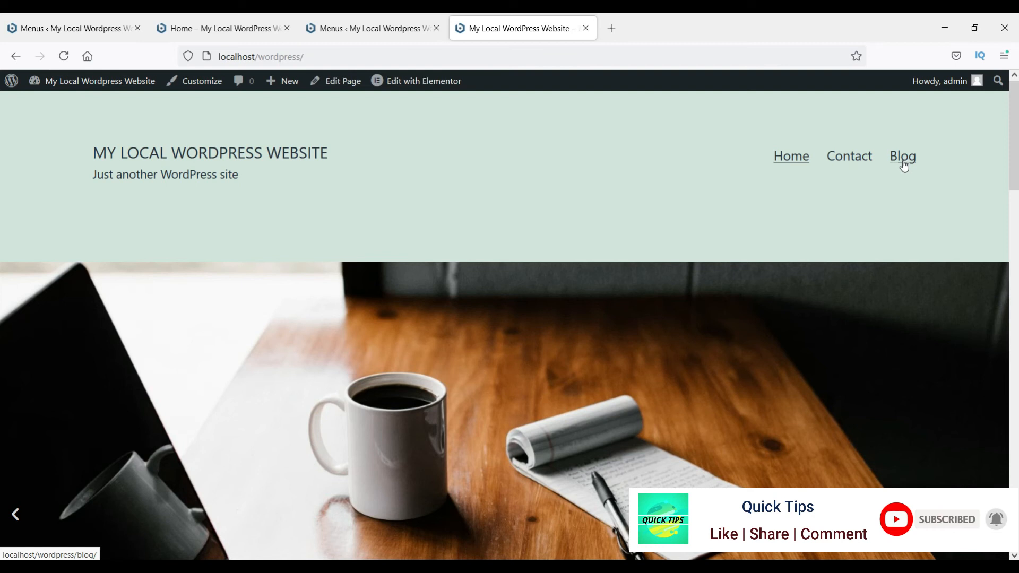
click(903, 161)
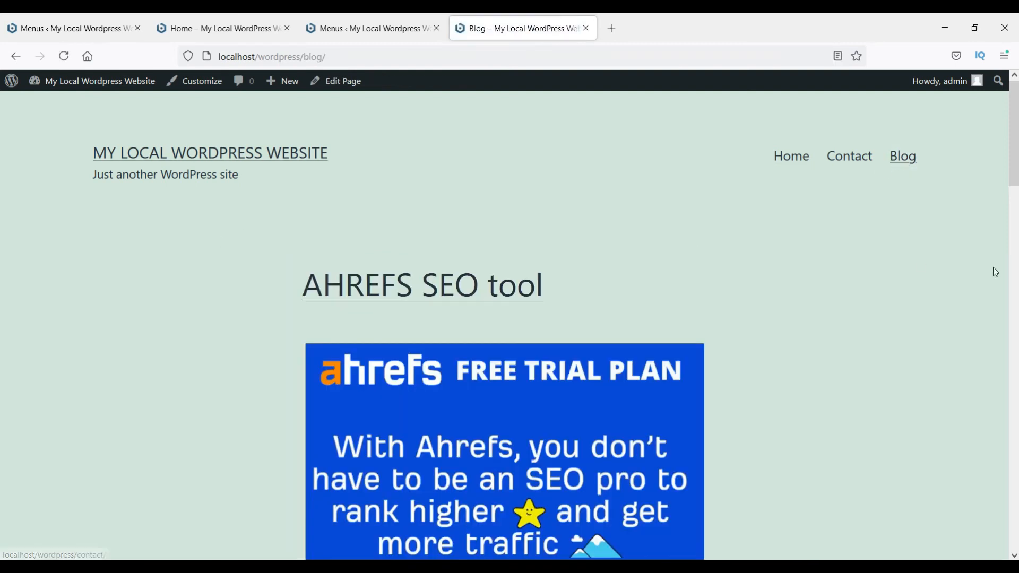
scroll(896, 272, down, 15)
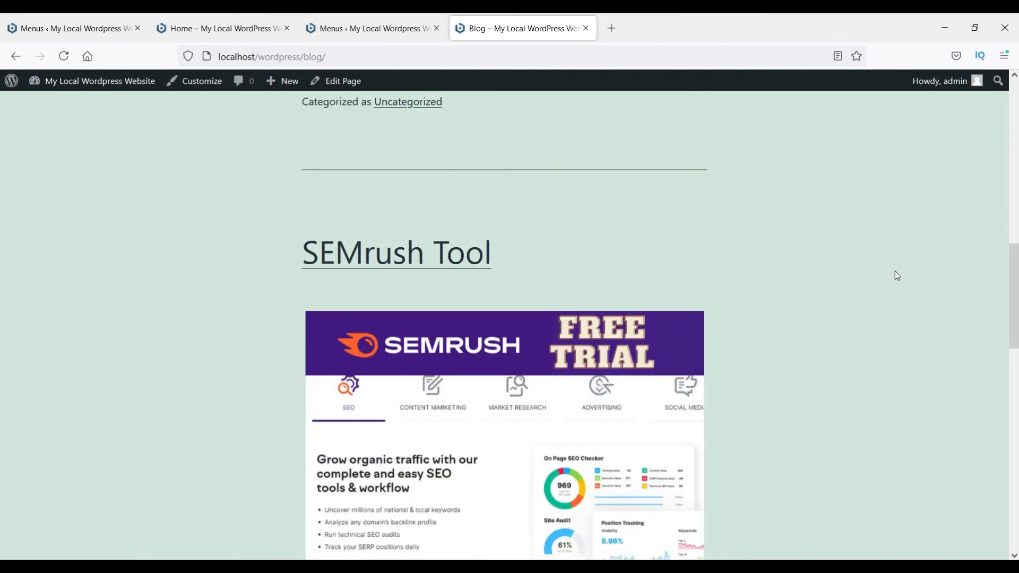
scroll(897, 279, down, 8)
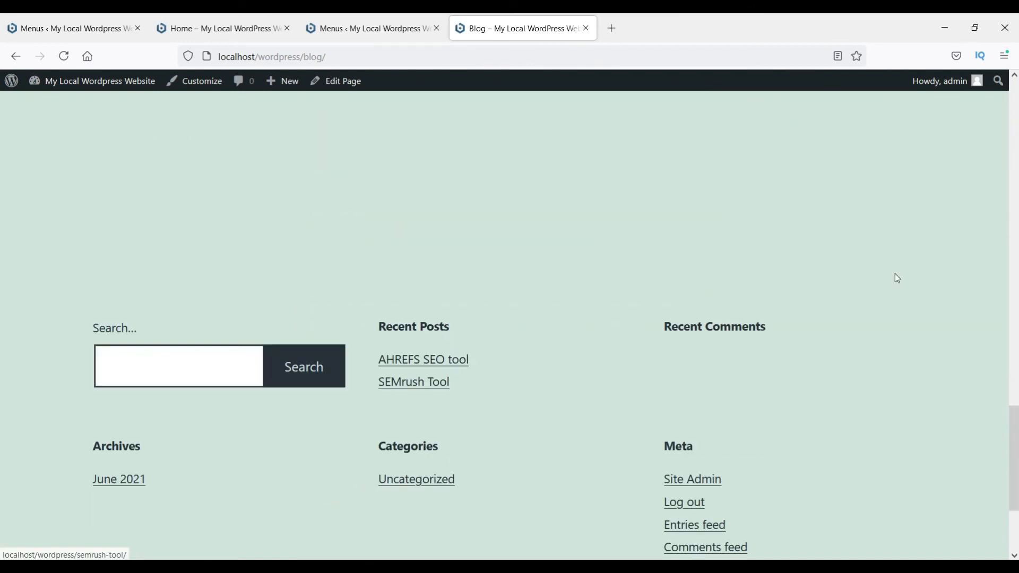
scroll(897, 276, up, 20)
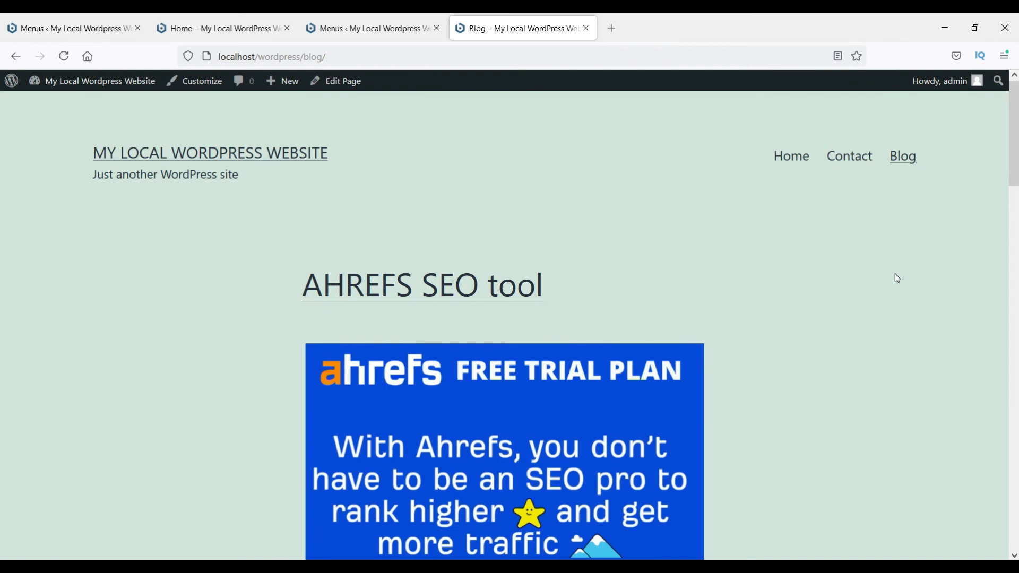